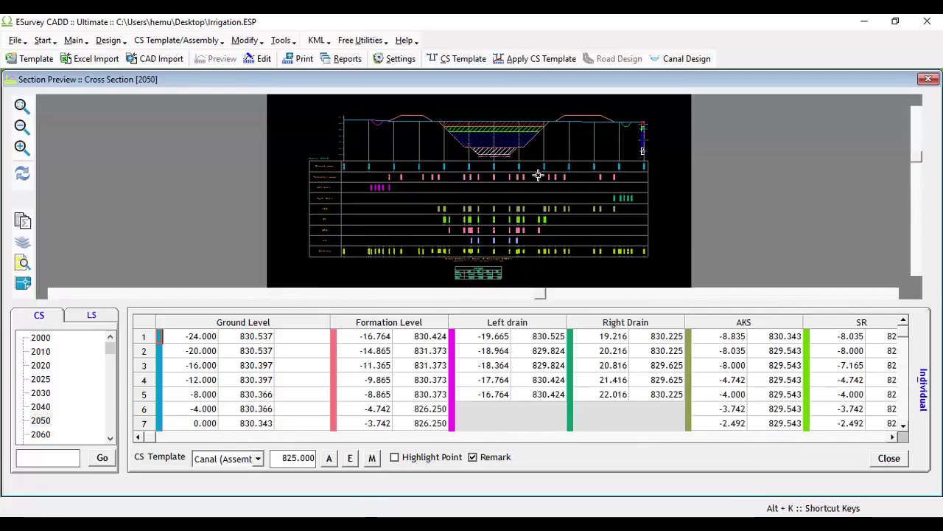
# Step: Browse cross sections 2060 and 2070, then display chainages 0 and 15 in the preview
pyautogui.scroll(2, 295, 195)
pyautogui.click(41, 435)
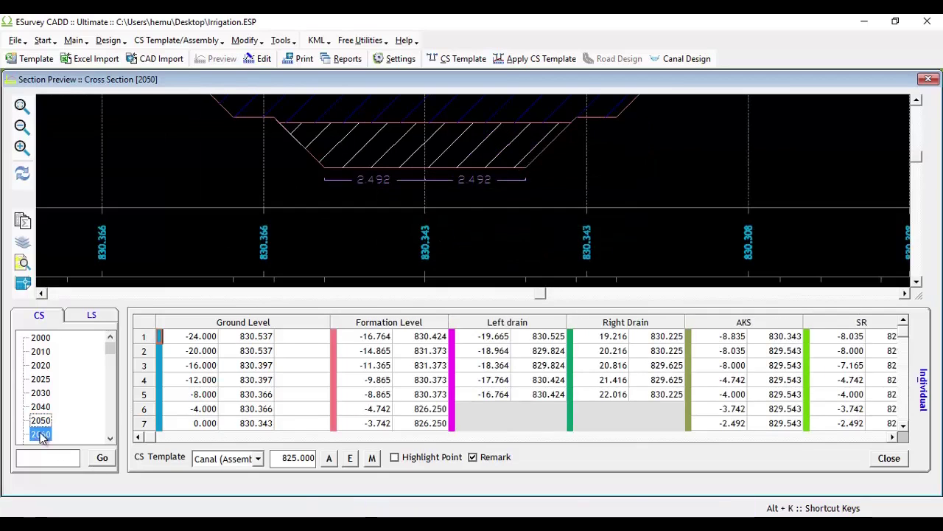
pyautogui.scroll(-1, 51, 428)
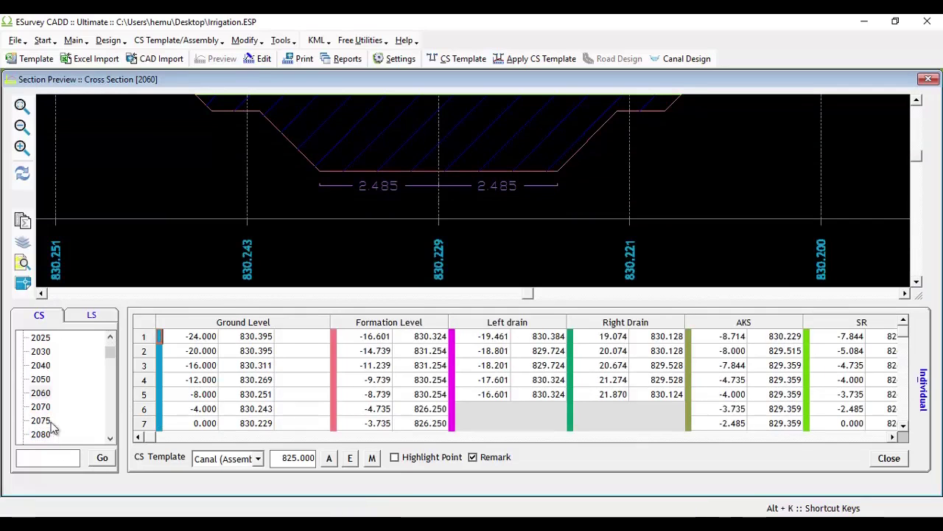
pyautogui.click(41, 406)
pyautogui.scroll(2, 515, 197)
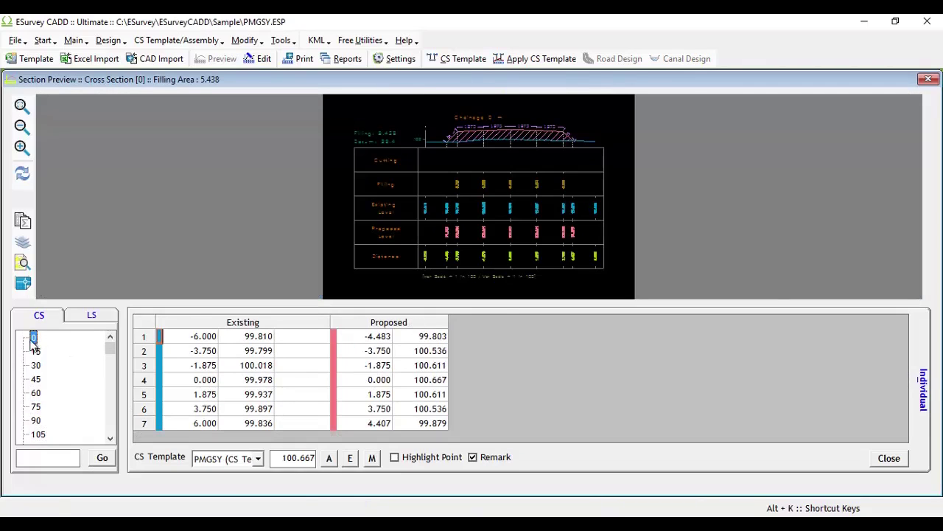
pyautogui.click(33, 337)
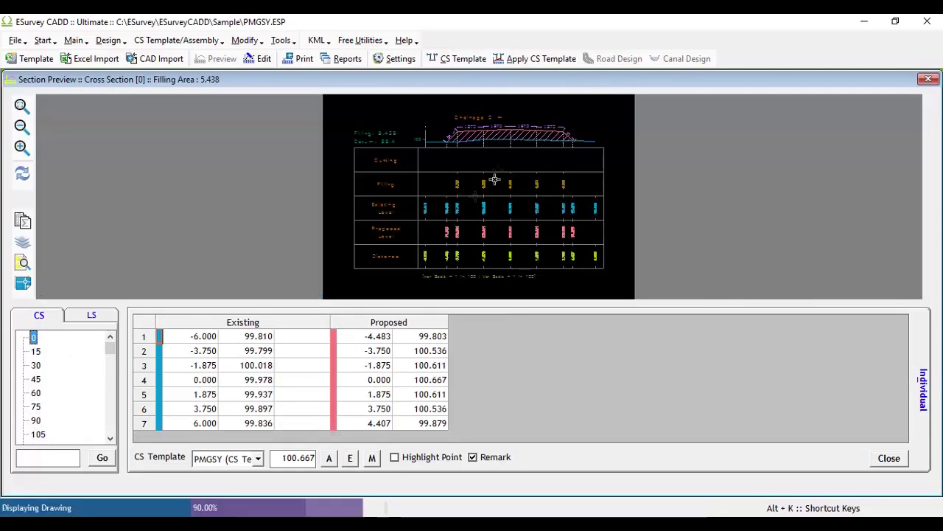
pyautogui.click(38, 353)
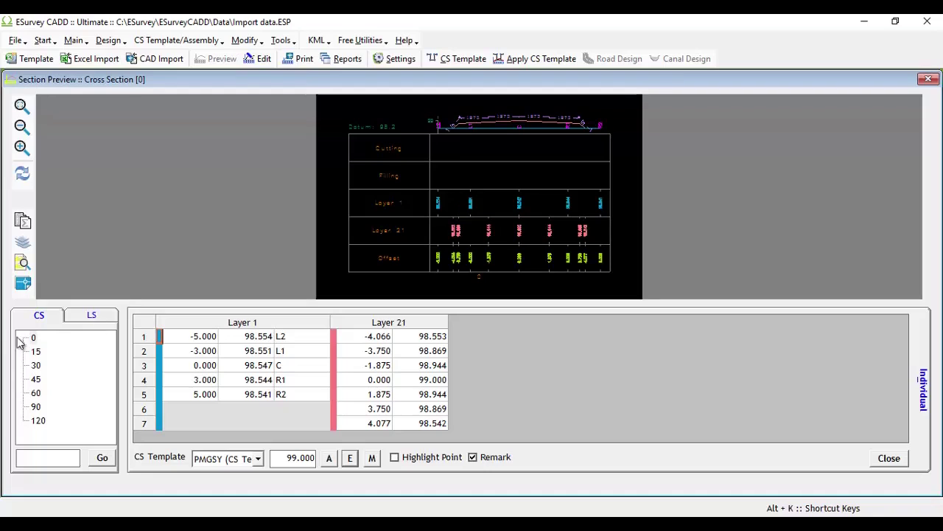
# Step: Select cross section 0 and open the Edit CS Template Variables editor
pyautogui.click(33, 336)
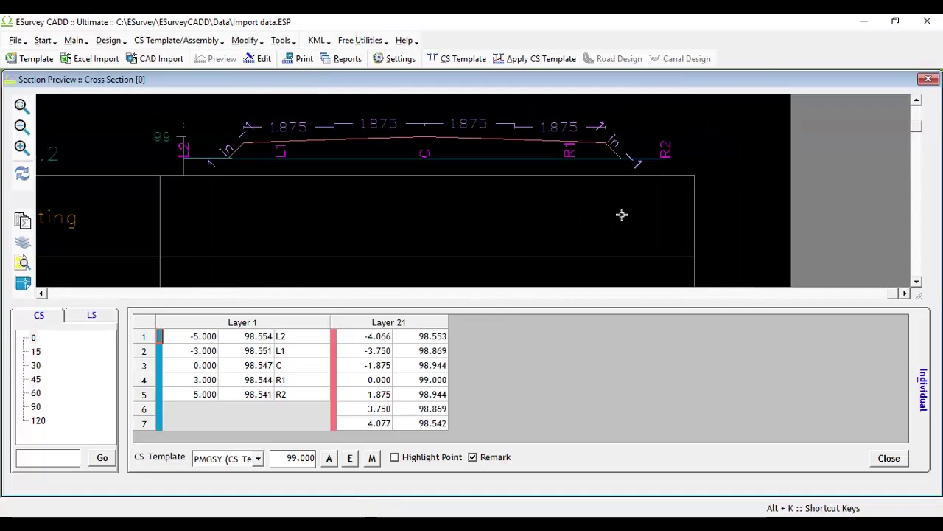
pyautogui.click(350, 459)
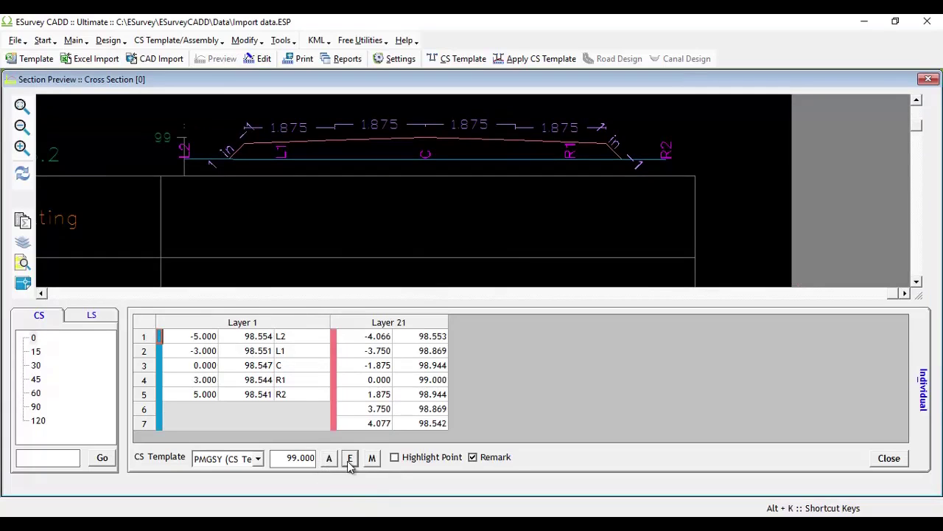
pyautogui.click(350, 458)
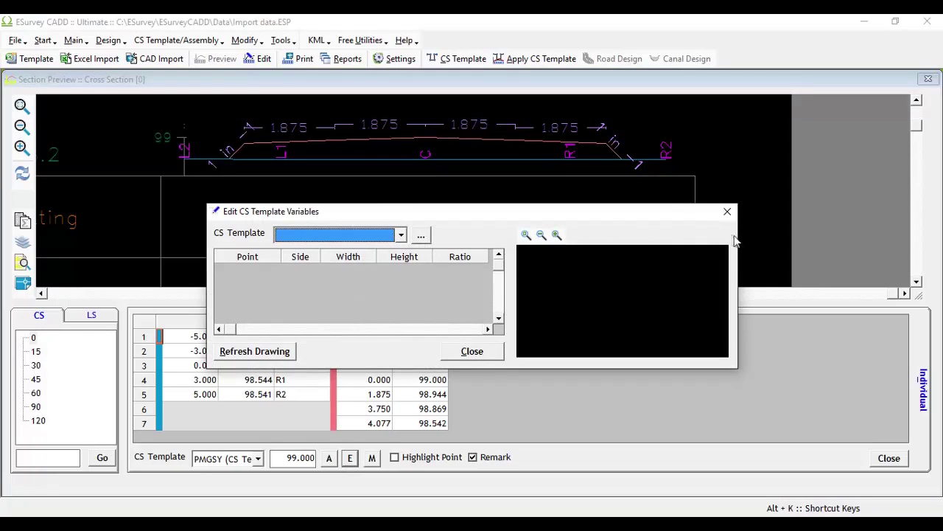
# Step: Flag PMGSY as a variable template and load its points, showing the RIGHT-side values
pyautogui.click(401, 237)
pyautogui.click(401, 237)
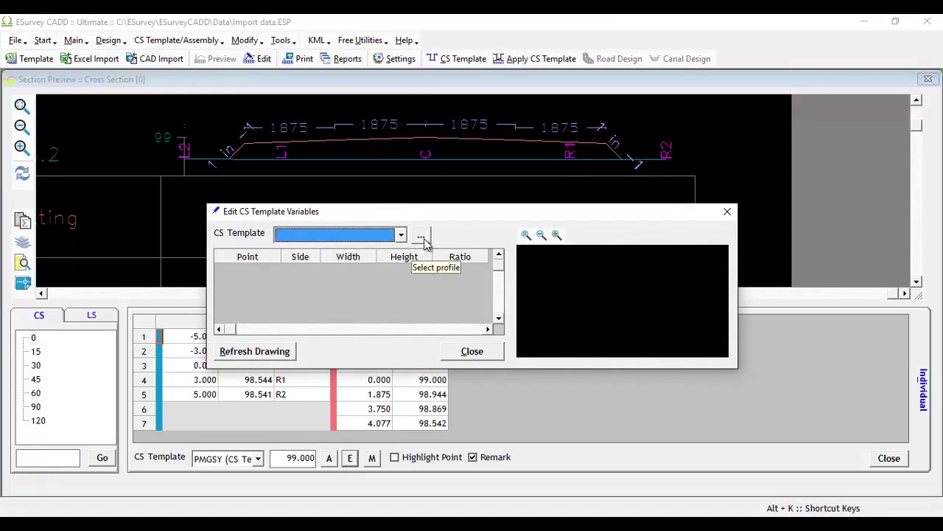
pyautogui.click(422, 236)
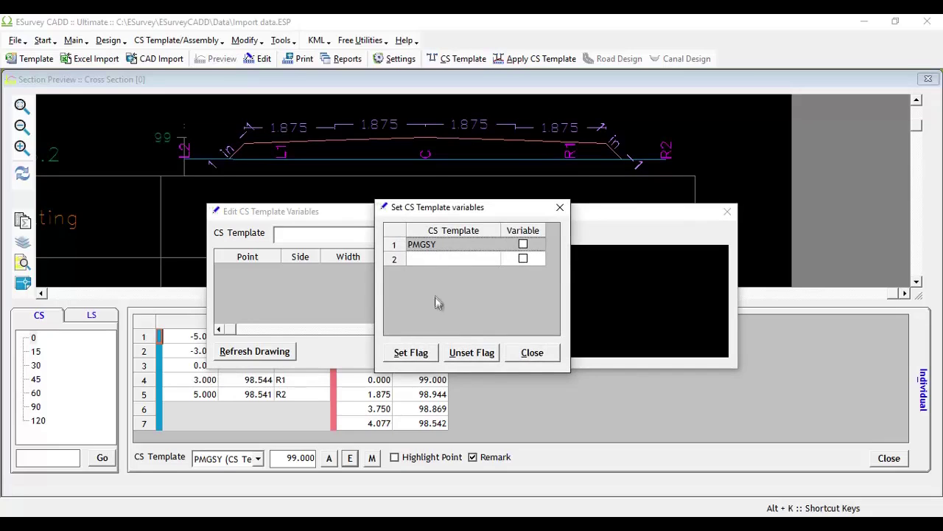
pyautogui.click(412, 353)
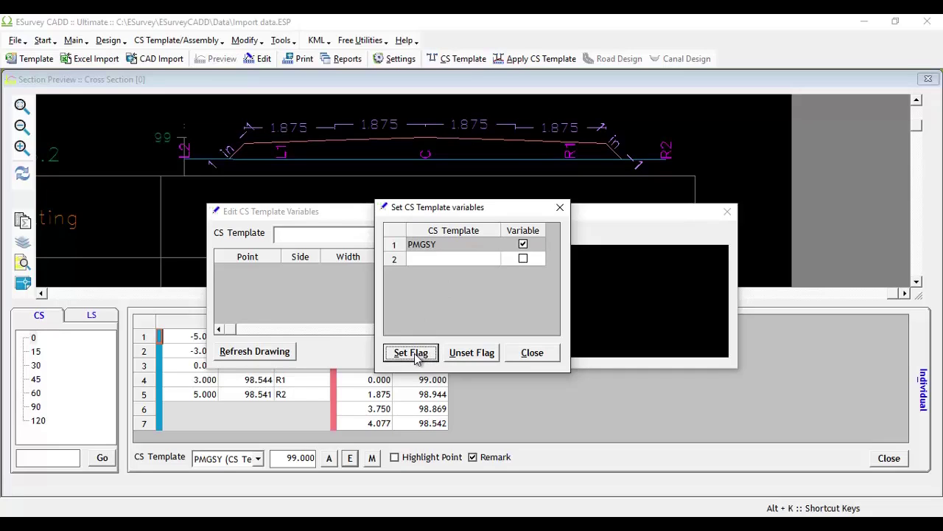
pyautogui.click(532, 353)
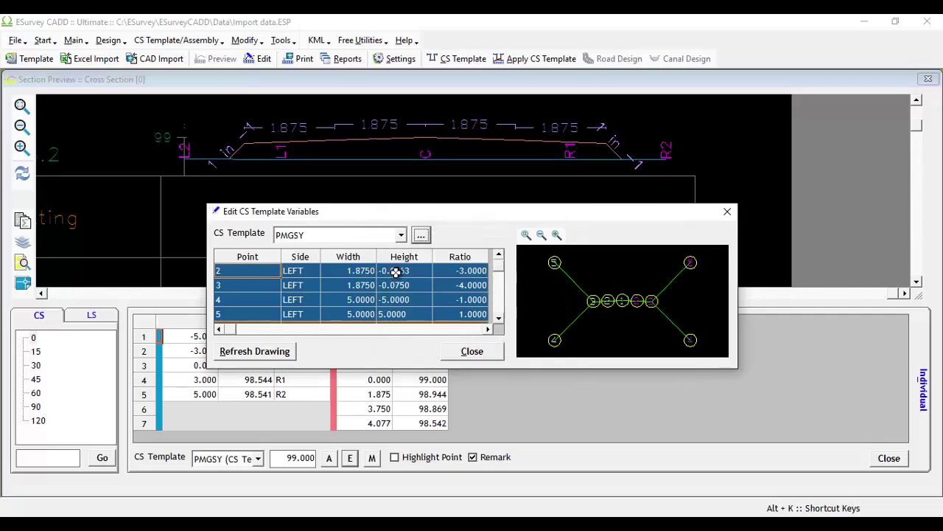
pyautogui.hotkey('ctrl', 'v')
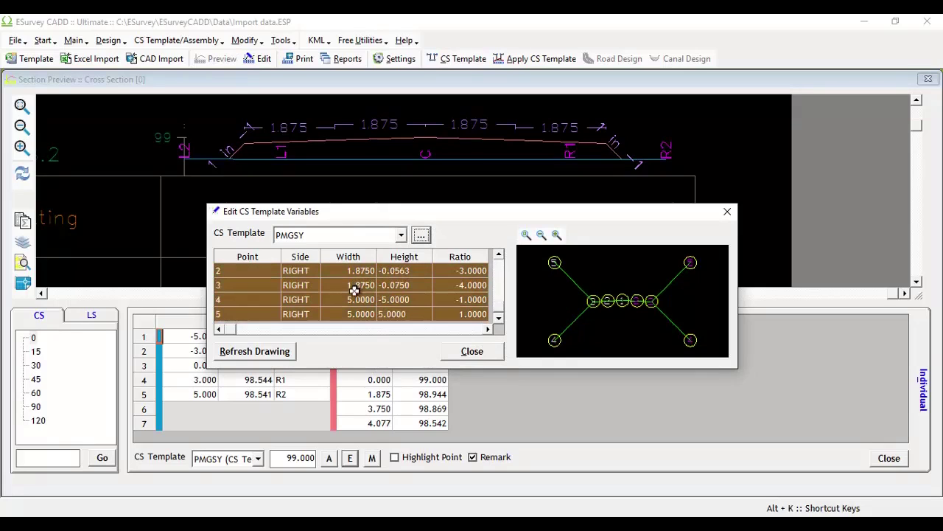
# Step: Set PMGSY left point 2 width to 2, redraw the section, and close the editor
pyautogui.click(401, 234)
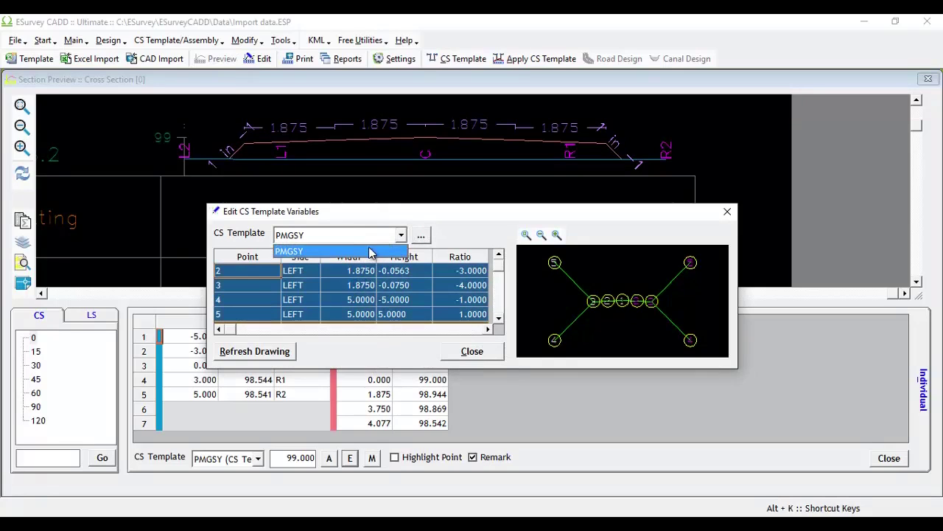
pyautogui.click(366, 249)
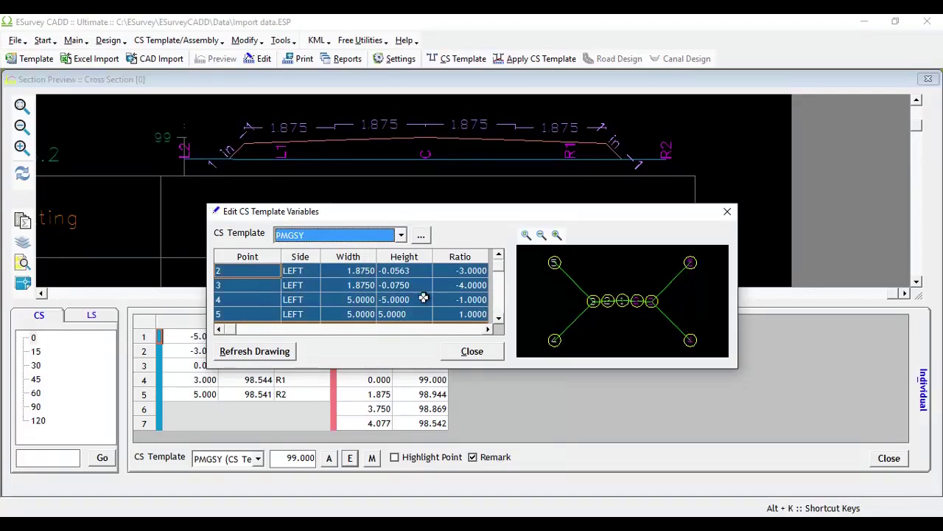
pyautogui.click(361, 271)
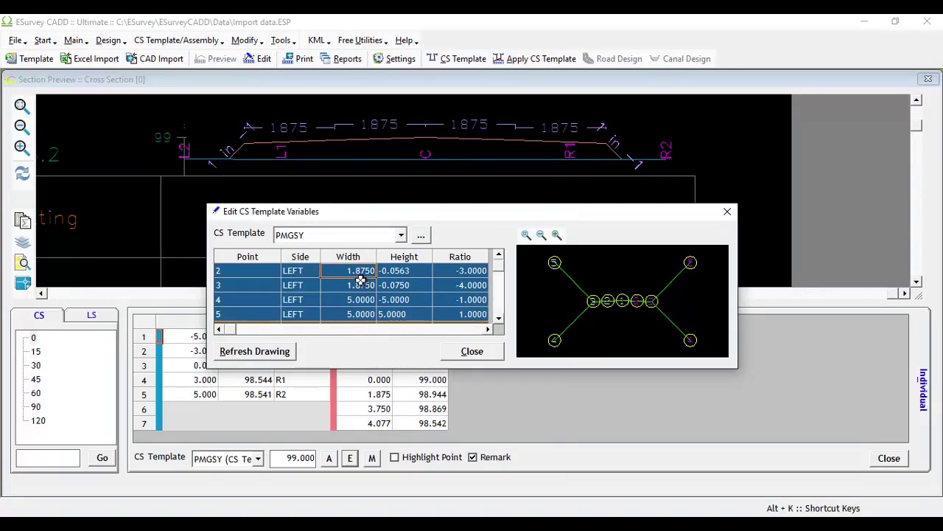
pyautogui.click(362, 270)
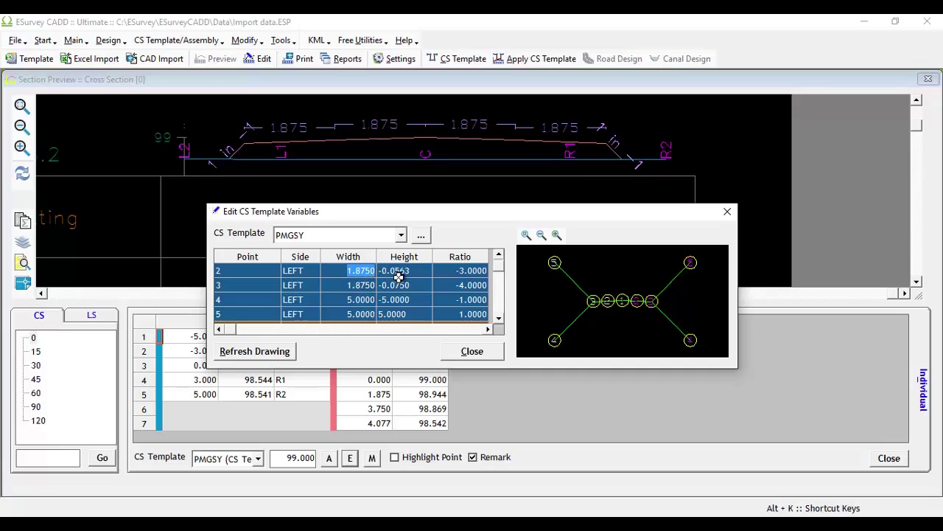
pyautogui.write('2')
pyautogui.press('Return')
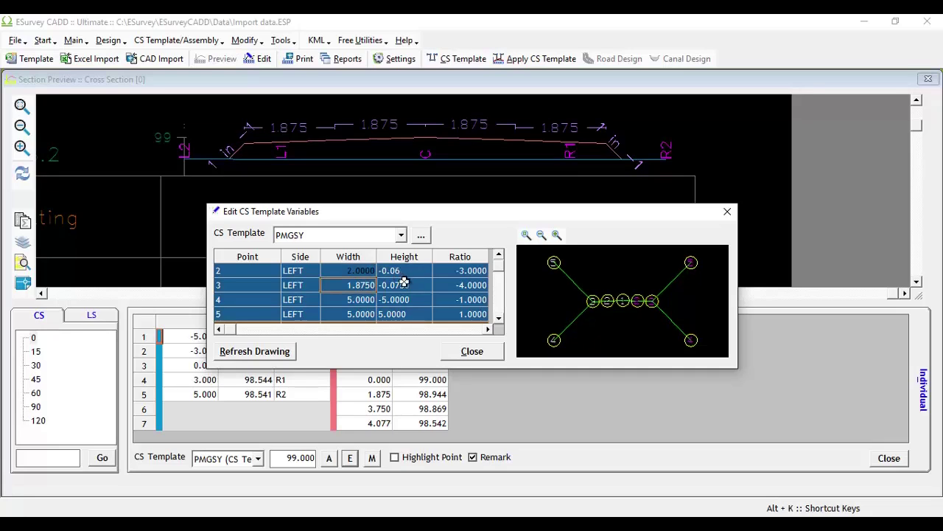
pyautogui.click(277, 356)
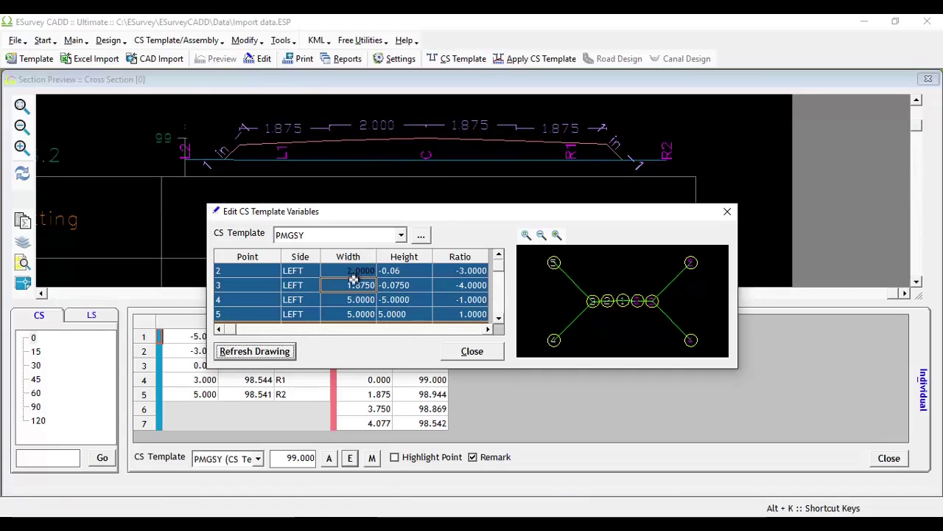
pyautogui.click(476, 353)
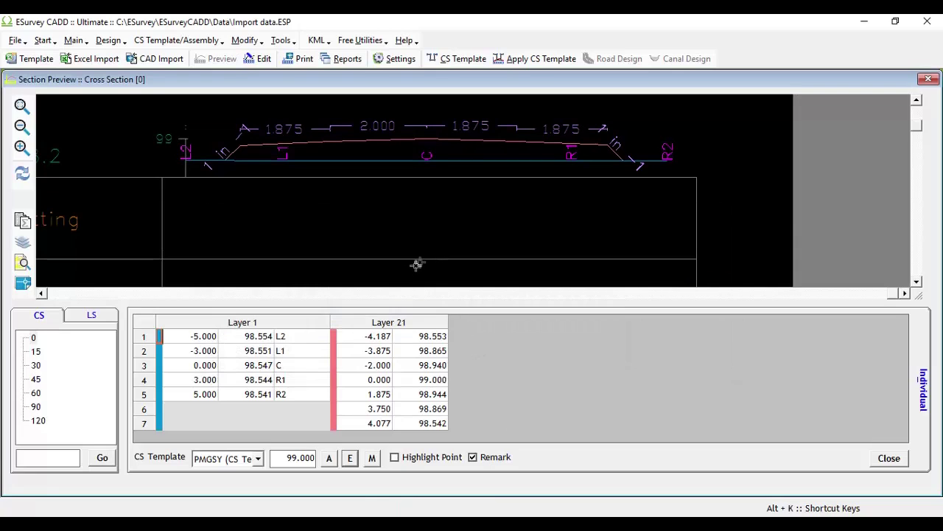
pyautogui.scroll(-1, 583, 243)
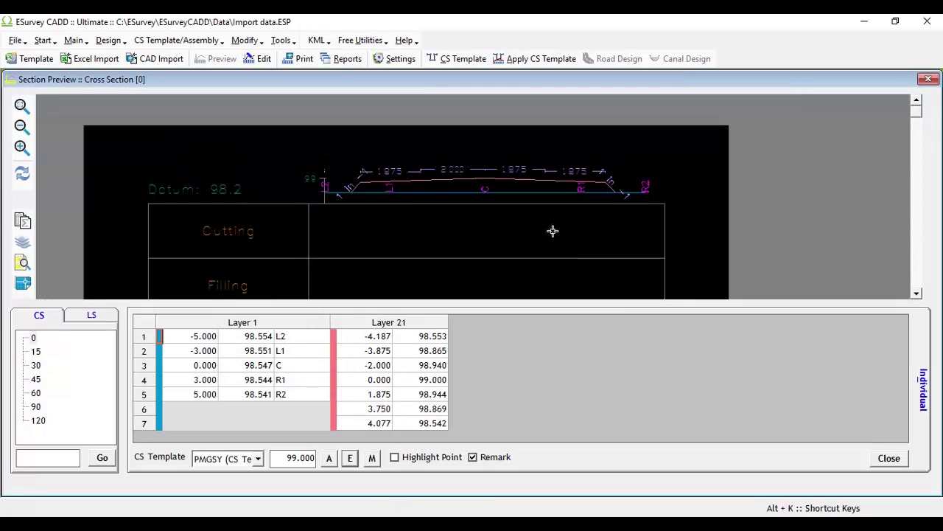
pyautogui.scroll(1, 479, 199)
pyautogui.moveTo(469, 196); pyautogui.dragTo(530, 221, button='middle')
# Step: Open Edit Profile Variables from the CS Template/Assembly menu for Irrigation.ESP section 2000
pyautogui.scroll(-1, 508, 220)
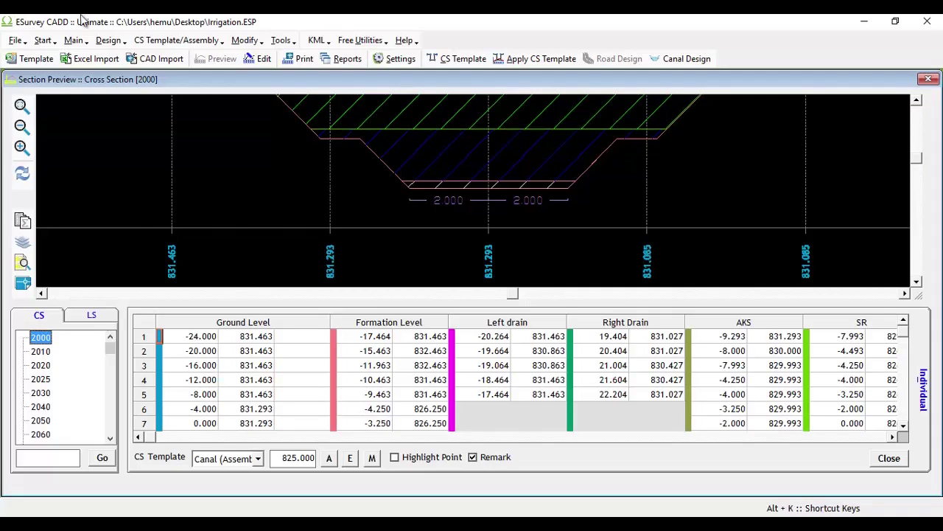
pyautogui.click(213, 40)
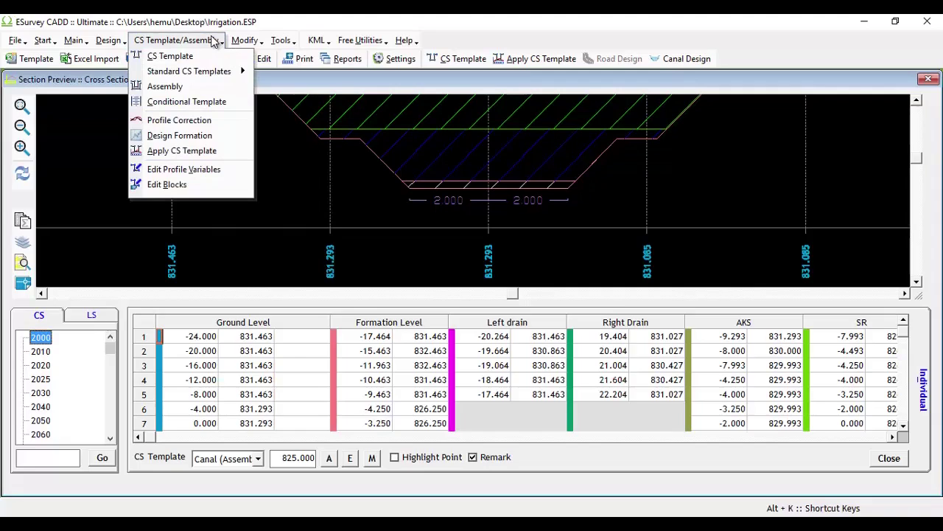
pyautogui.click(193, 173)
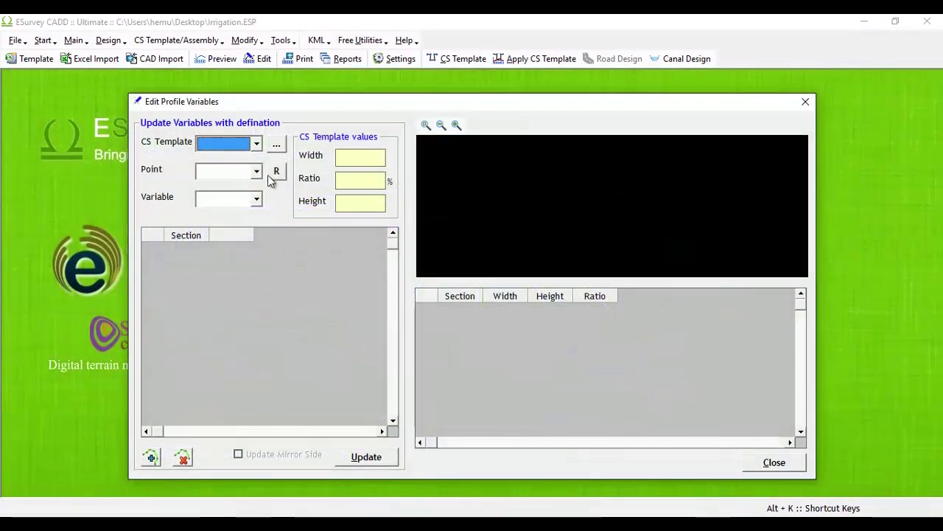
# Step: Tick CanalCANAL (row 29) as a variable template, set the flag, and close the settings
pyautogui.click(257, 143)
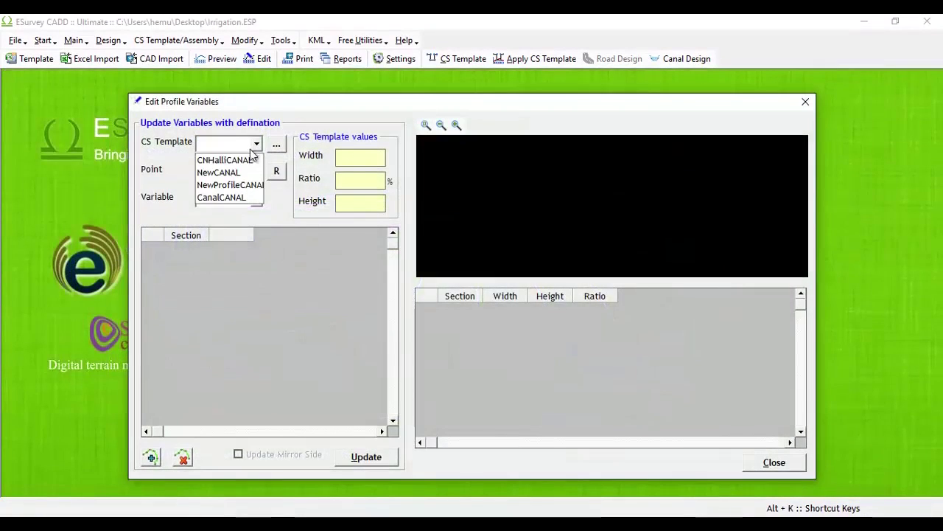
pyautogui.click(272, 221)
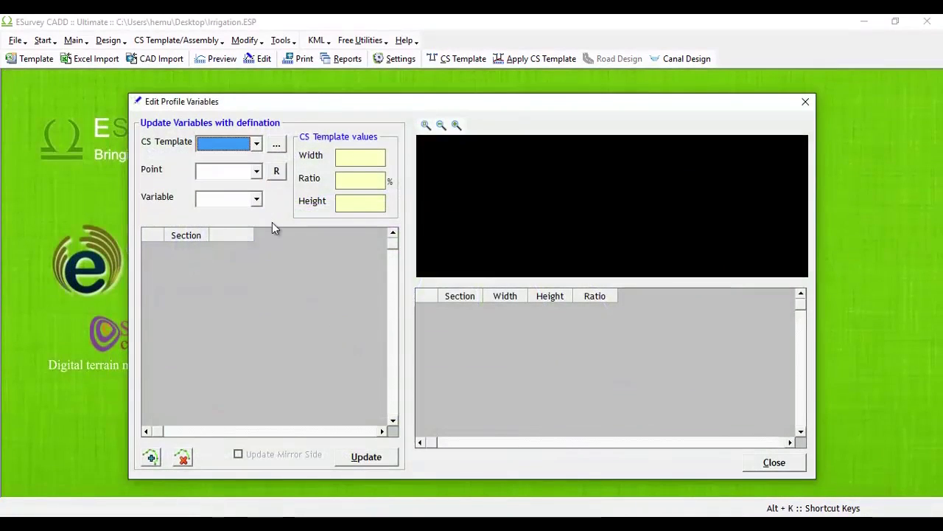
pyautogui.click(278, 145)
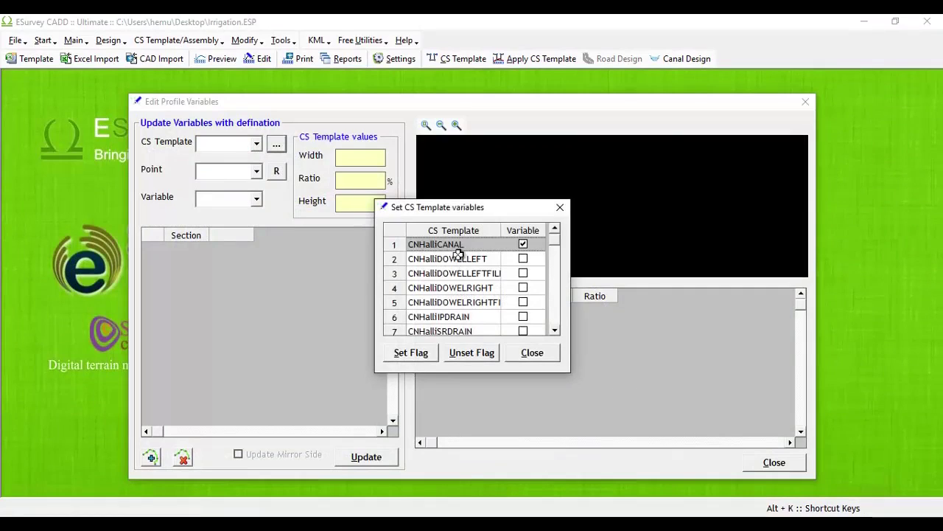
pyautogui.scroll(-6, 457, 263)
pyautogui.scroll(-4, 465, 280)
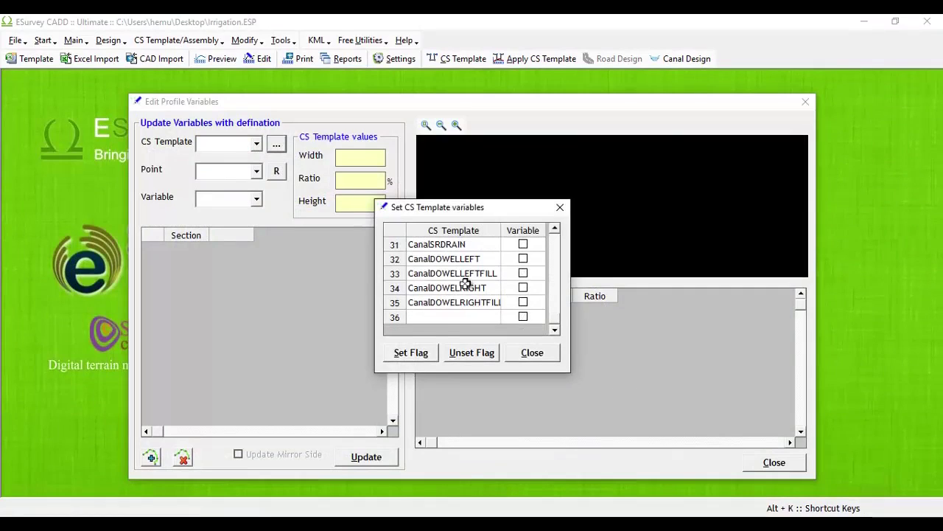
pyautogui.scroll(2, 466, 283)
pyautogui.click(446, 302)
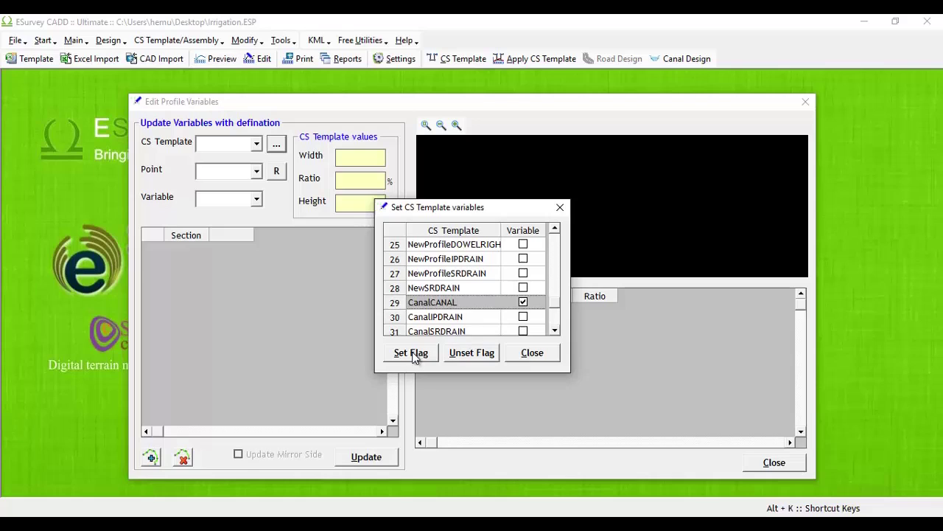
pyautogui.click(532, 353)
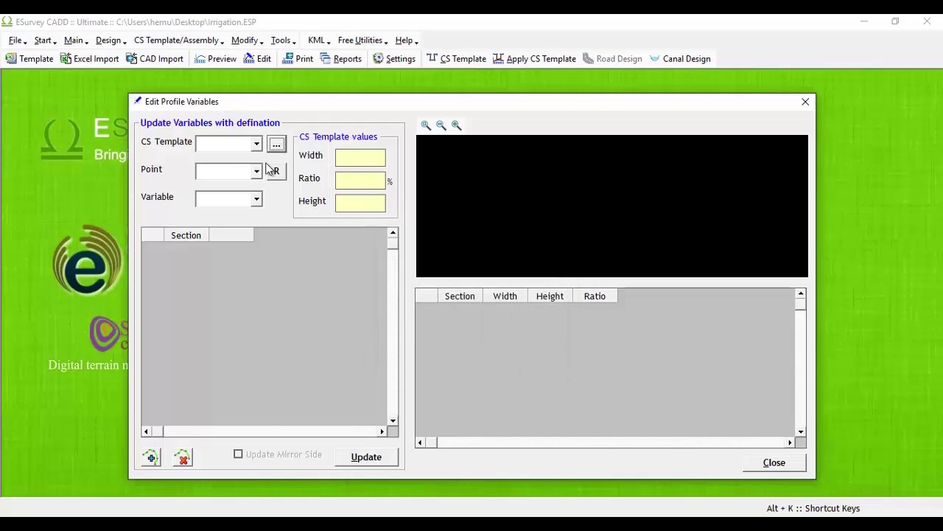
# Step: Choose the CanalCANAL template and its BWL(Left) point in the profile variables editor
pyautogui.click(235, 144)
pyautogui.click(230, 203)
pyautogui.click(230, 171)
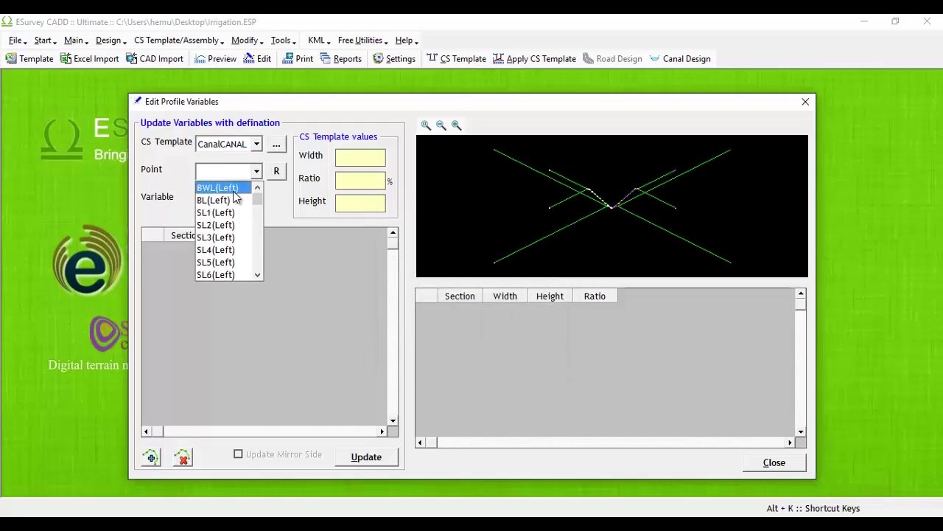
pyautogui.click(221, 186)
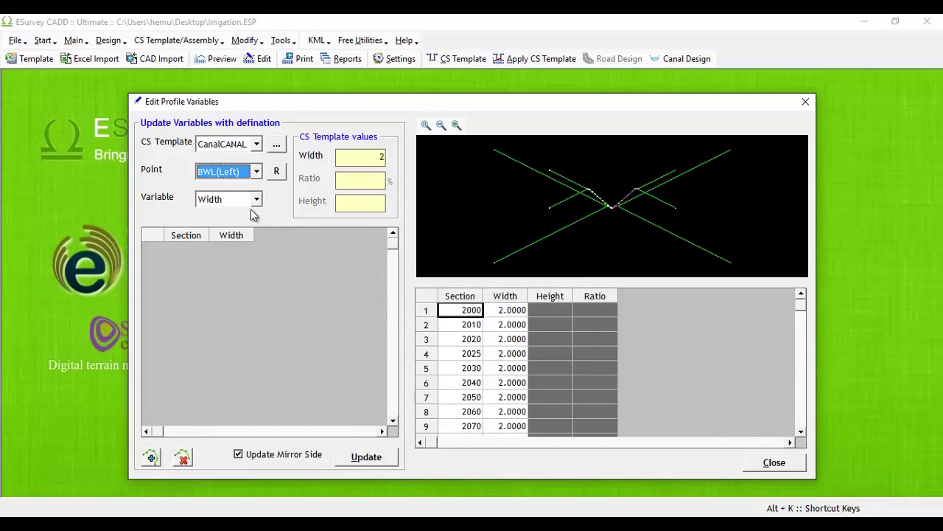
pyautogui.click(230, 173)
pyautogui.scroll(-3, 229, 273)
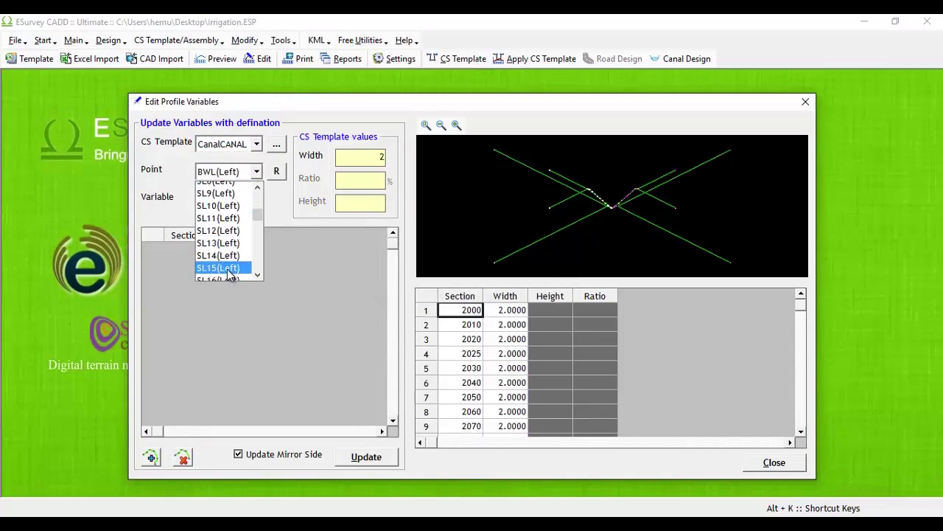
pyautogui.scroll(3, 228, 251)
pyautogui.click(217, 187)
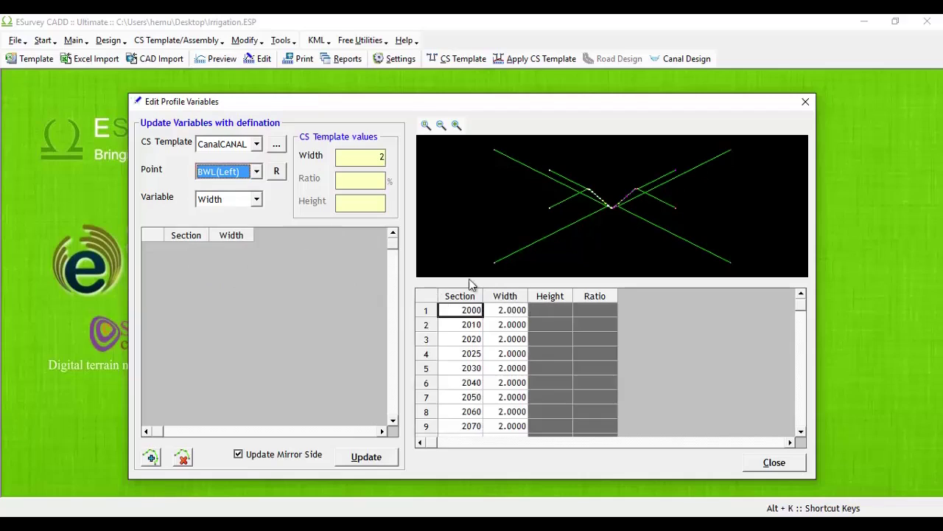
# Step: Edit BWL(Left) widths to 5 at section 2040 and 4.5 at section 2370
pyautogui.click(507, 353)
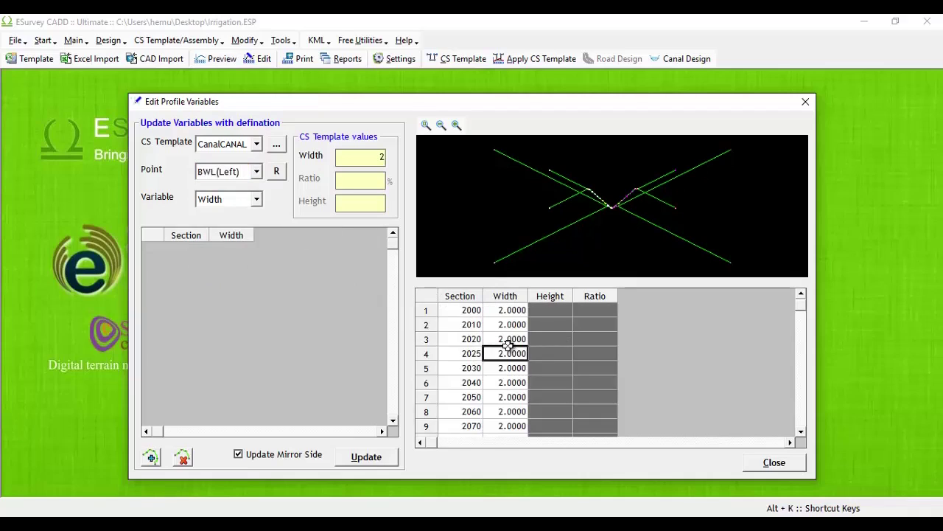
pyautogui.click(502, 384)
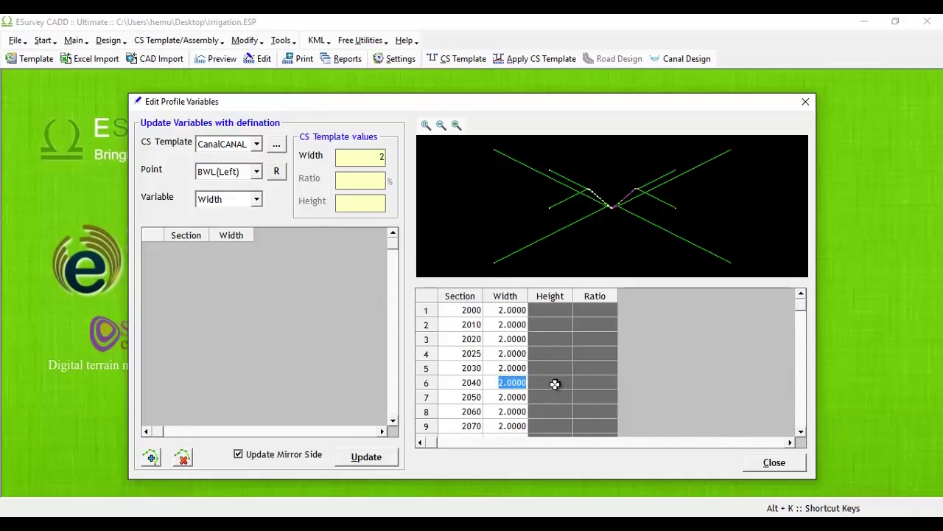
pyautogui.scroll(-12, 514, 390)
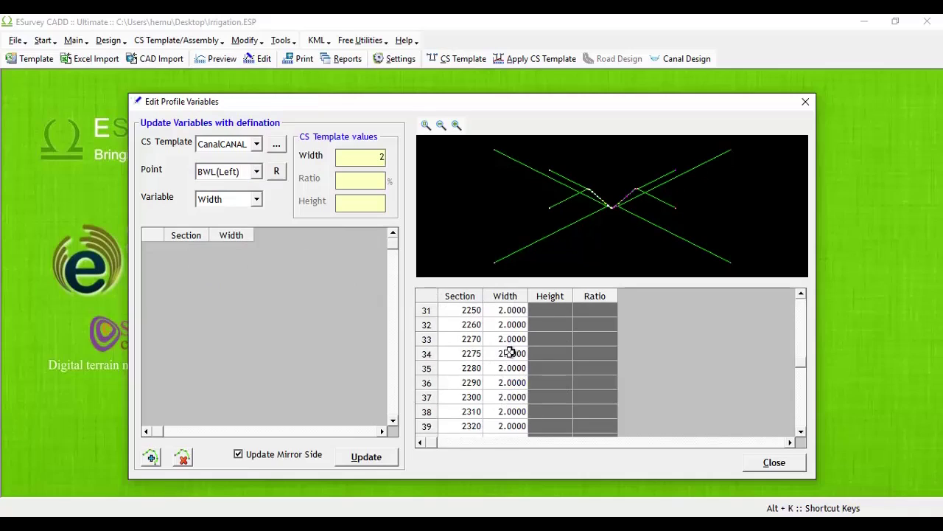
pyautogui.doubleClick(504, 426)
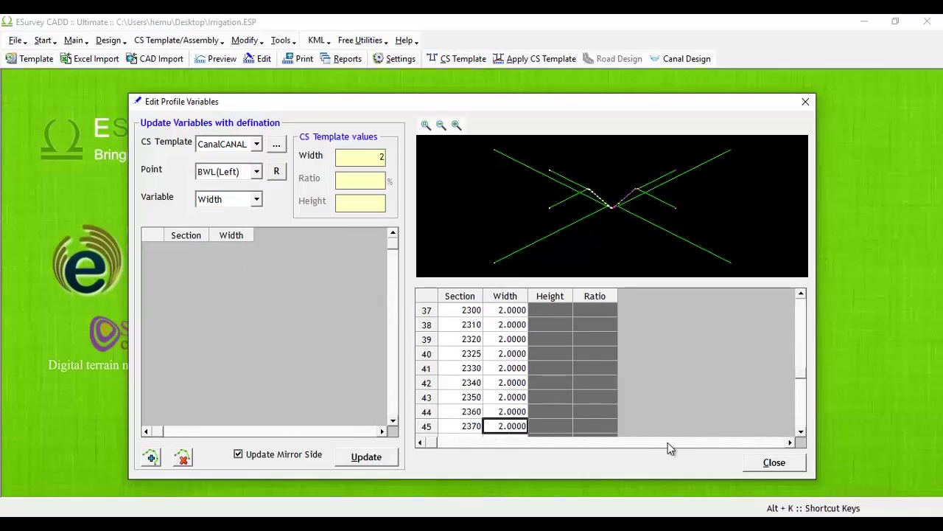
pyautogui.write('4')
pyautogui.press('Return')
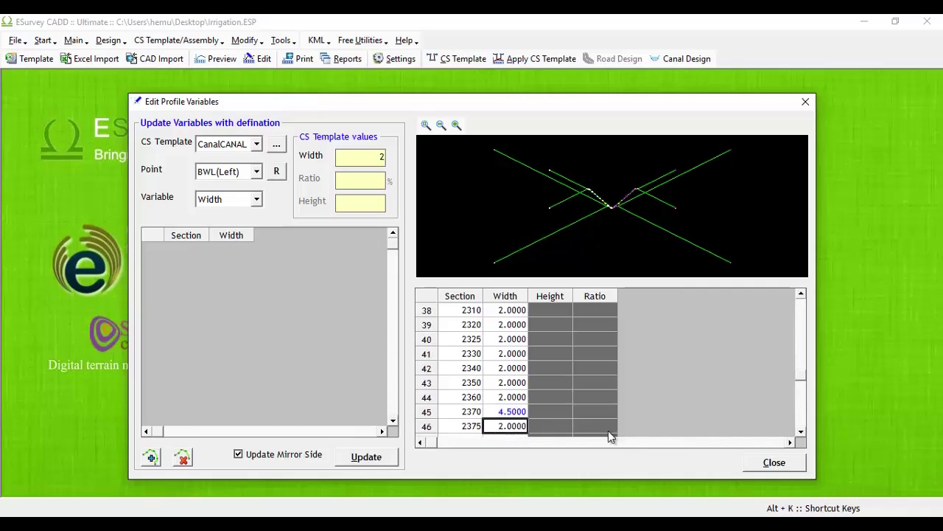
pyautogui.scroll(4, 495, 363)
pyautogui.scroll(9, 496, 364)
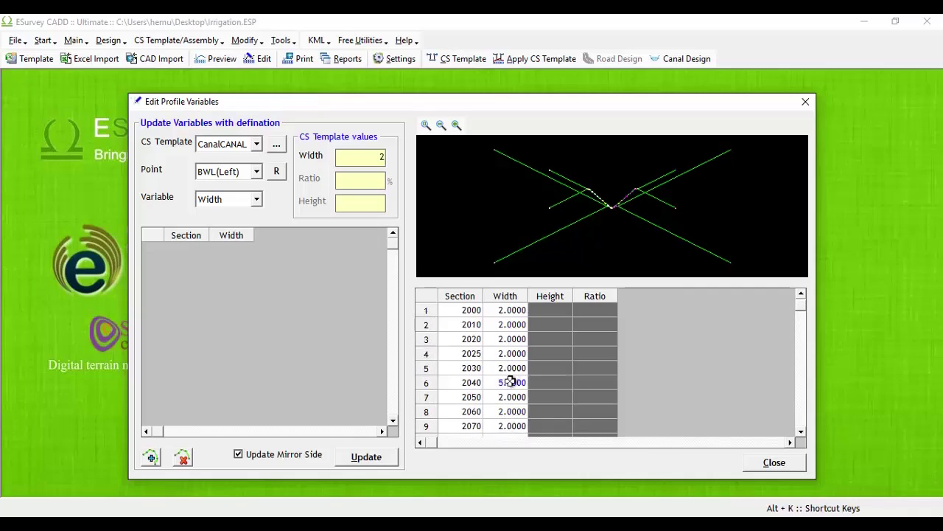
pyautogui.click(509, 381)
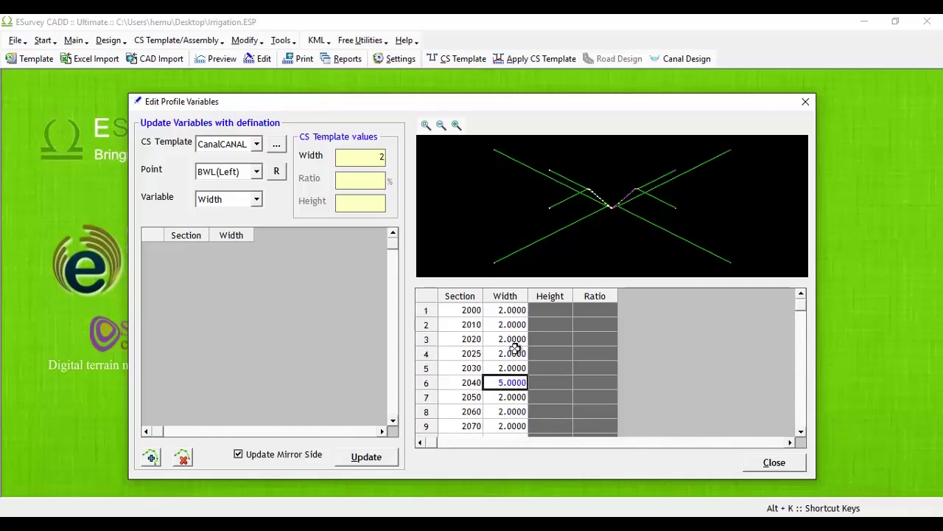
pyautogui.scroll(-1, 518, 340)
pyautogui.scroll(-12, 518, 338)
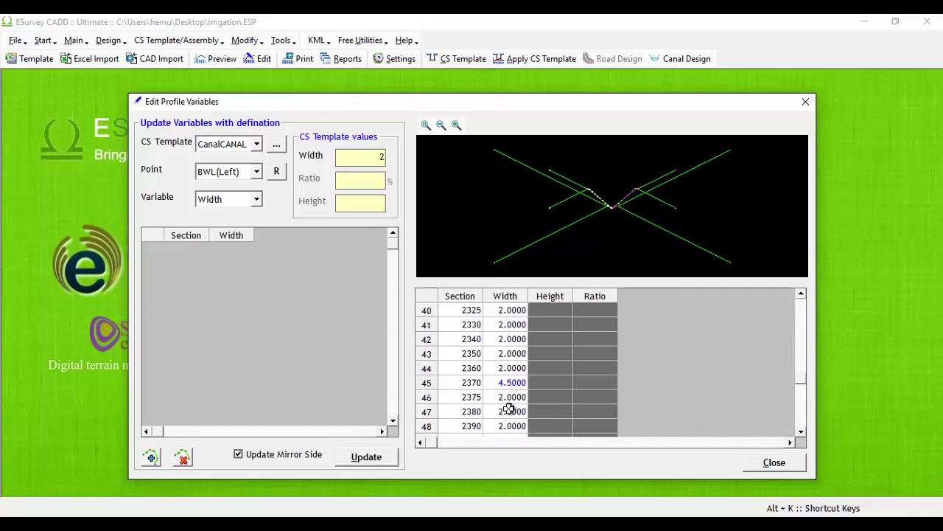
pyautogui.click(518, 385)
# Step: Select the widths from section 2060 down to 2120 and clear them
pyautogui.scroll(13, 486, 378)
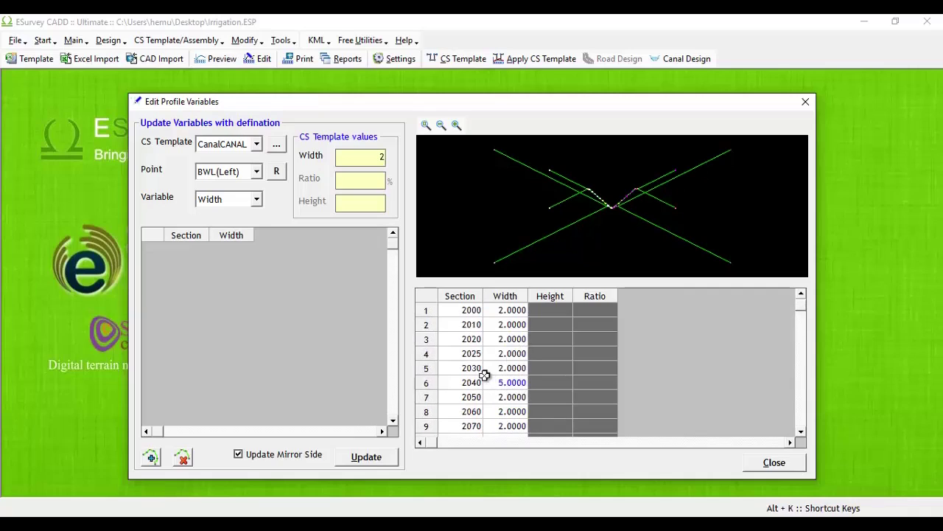
pyautogui.scroll(-2, 513, 381)
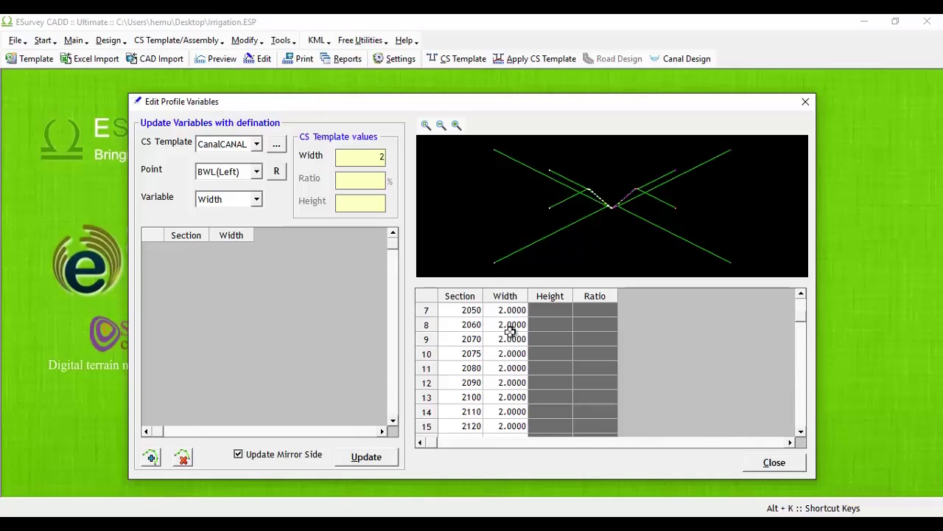
pyautogui.moveTo(509, 328); pyautogui.dragTo(511, 341)
pyautogui.moveTo(511, 392); pyautogui.dragTo(511, 409)
pyautogui.click(511, 383)
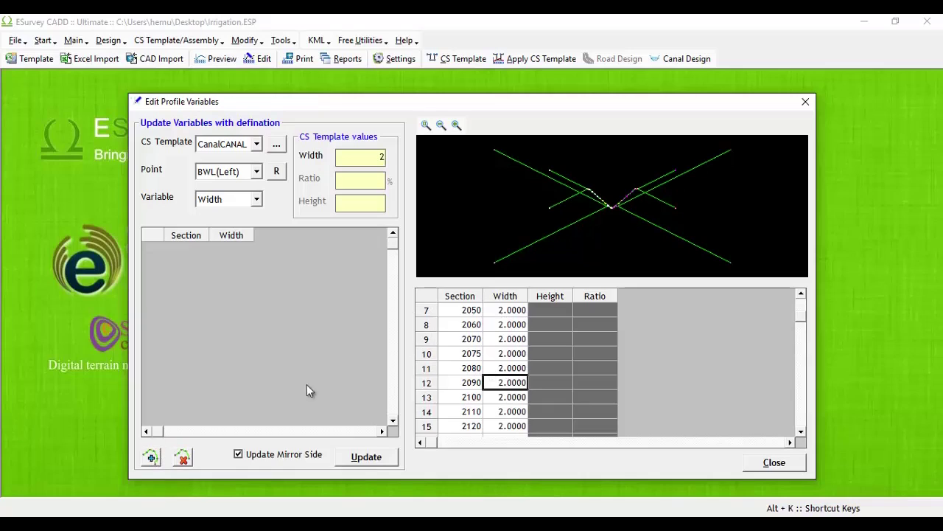
pyautogui.scroll(2, 498, 358)
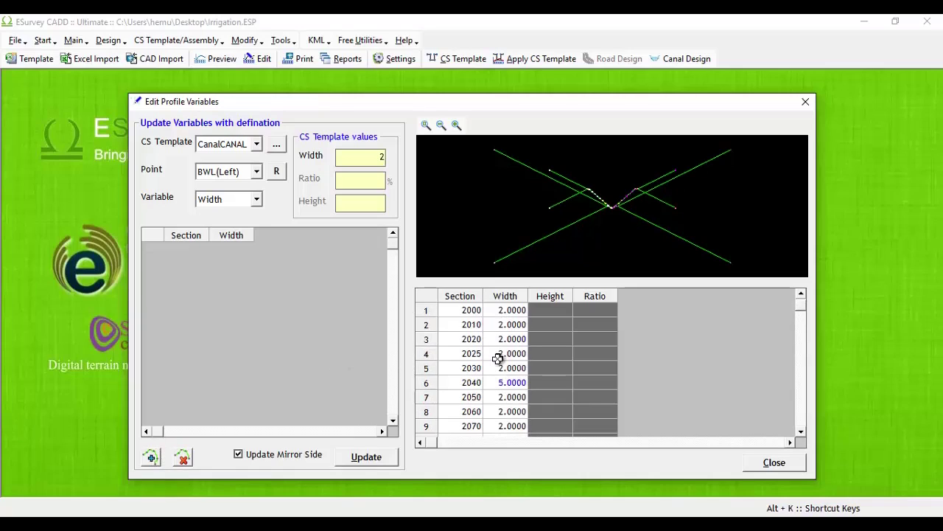
# Step: Add interpolation values: width 2.5 at section 2040 and 2.25 at section 2370
pyautogui.click(151, 458)
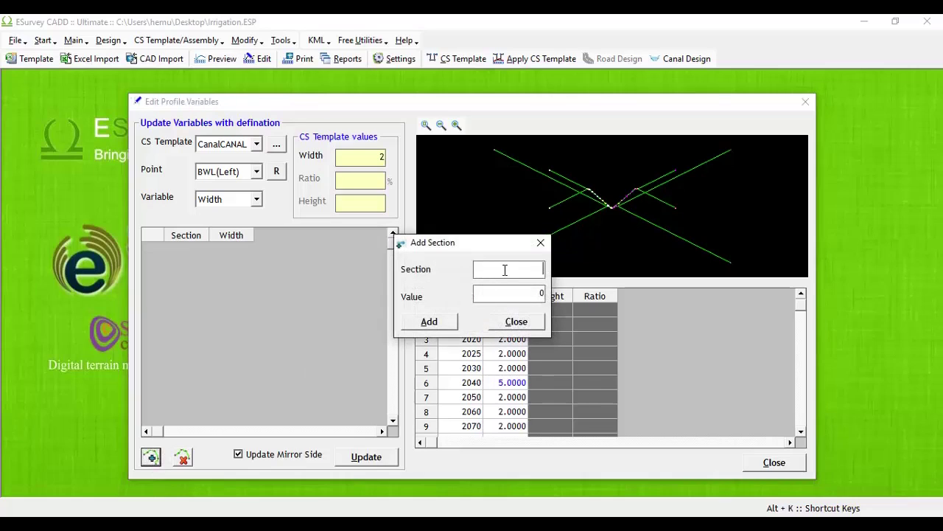
pyautogui.write('40')
pyautogui.press('Tab')
pyautogui.write('2.5')
pyautogui.click(430, 322)
pyautogui.press('Return')
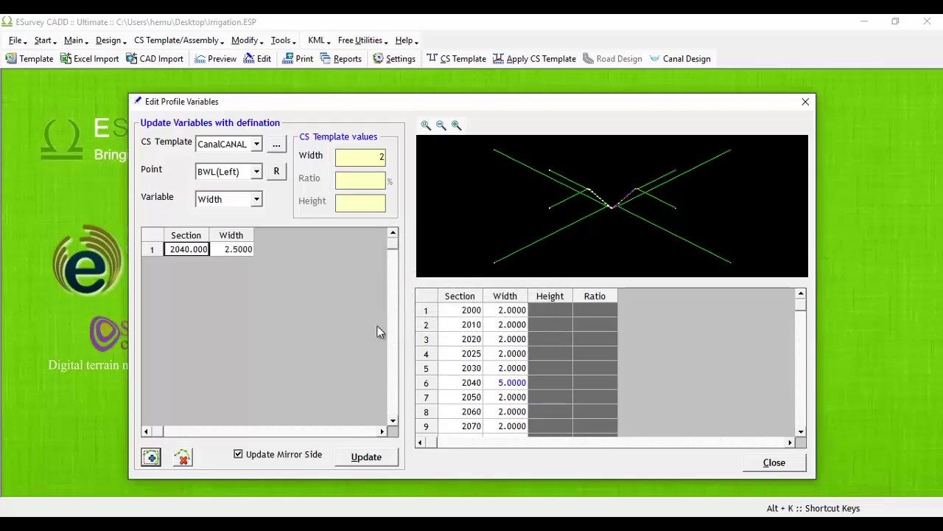
pyautogui.click(150, 457)
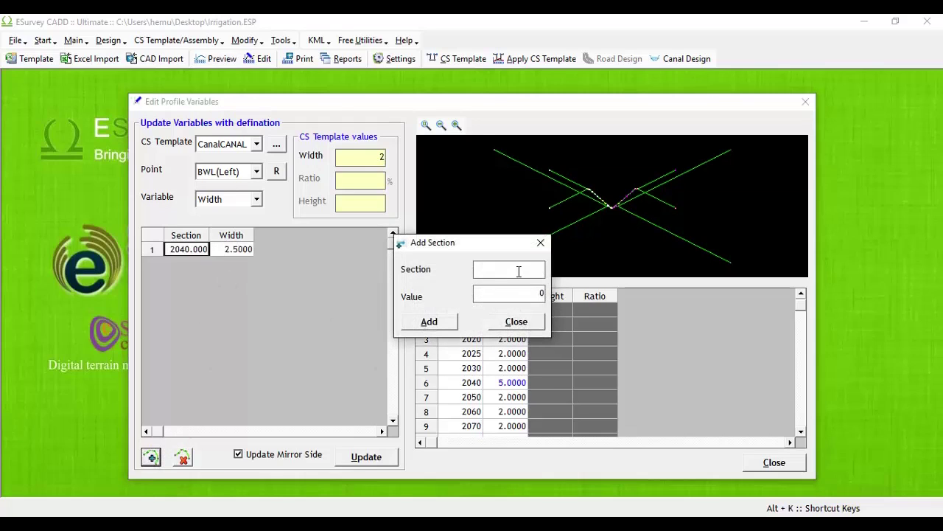
pyautogui.write('2370')
pyautogui.click(522, 292)
pyautogui.press('BackSpace')
pyautogui.write('2.25')
pyautogui.click(517, 321)
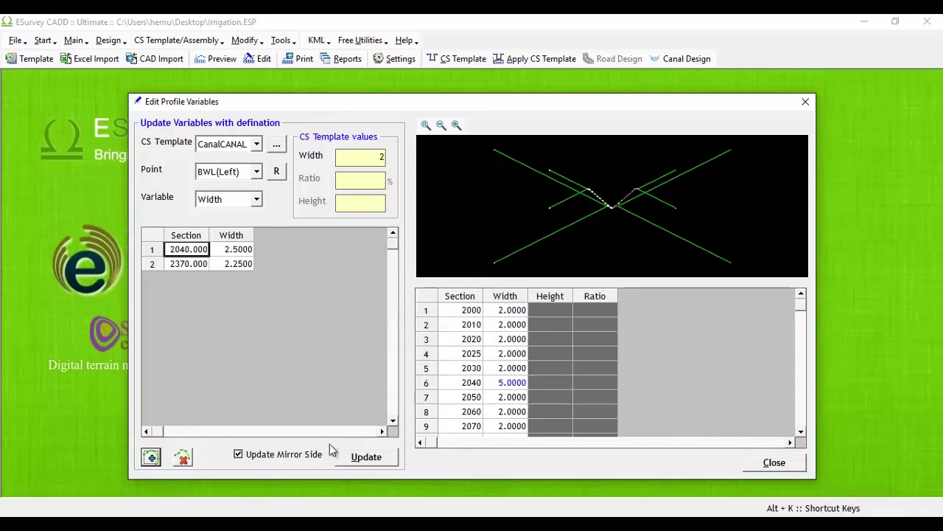
# Step: Apply interpolated widths to all sections with mirror-side updating on, then close the editor
pyautogui.click(298, 457)
pyautogui.click(289, 457)
pyautogui.click(366, 457)
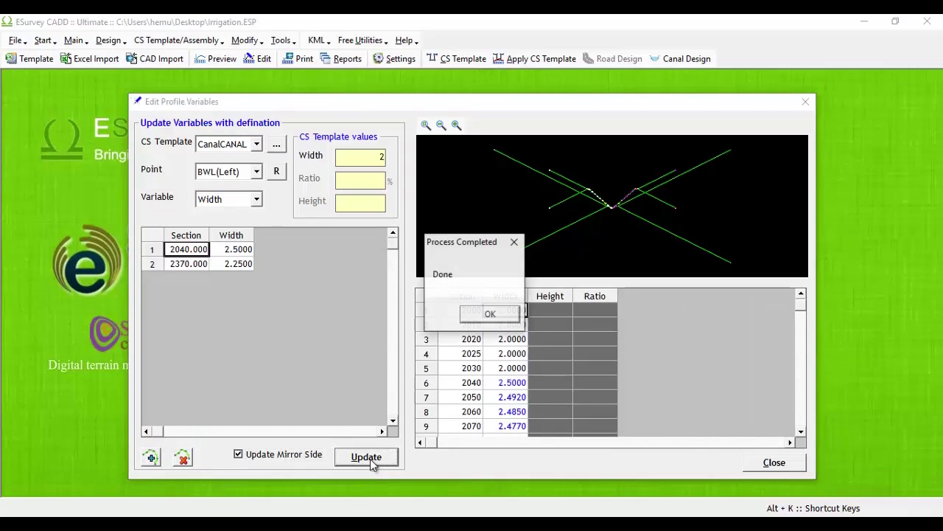
pyautogui.press('Return')
pyautogui.scroll(-12, 519, 374)
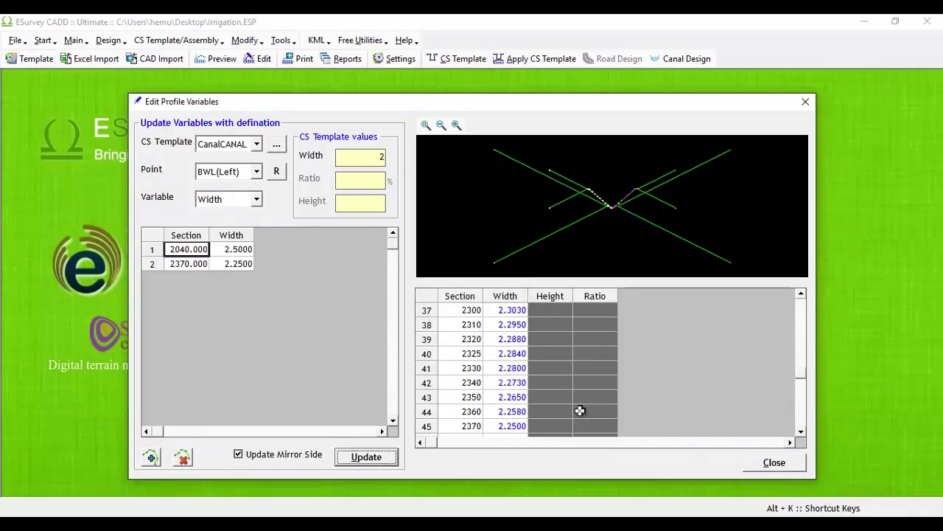
pyautogui.click(800, 468)
# Step: Open the Section Preview and display cross section 2050
pyautogui.click(216, 58)
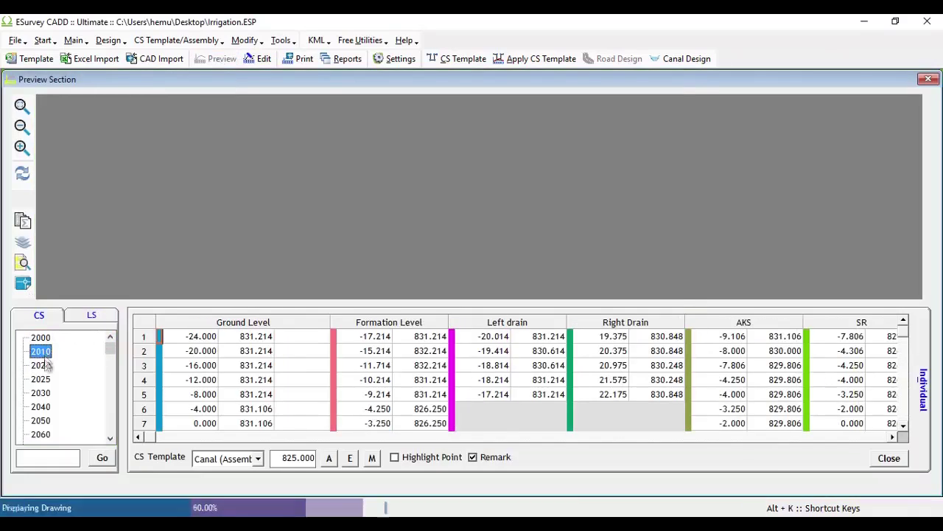
pyautogui.click(41, 418)
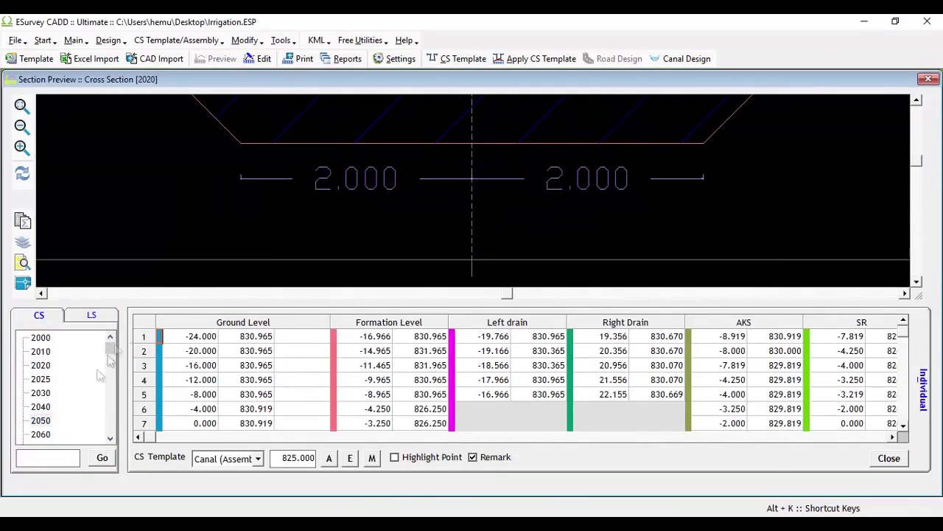